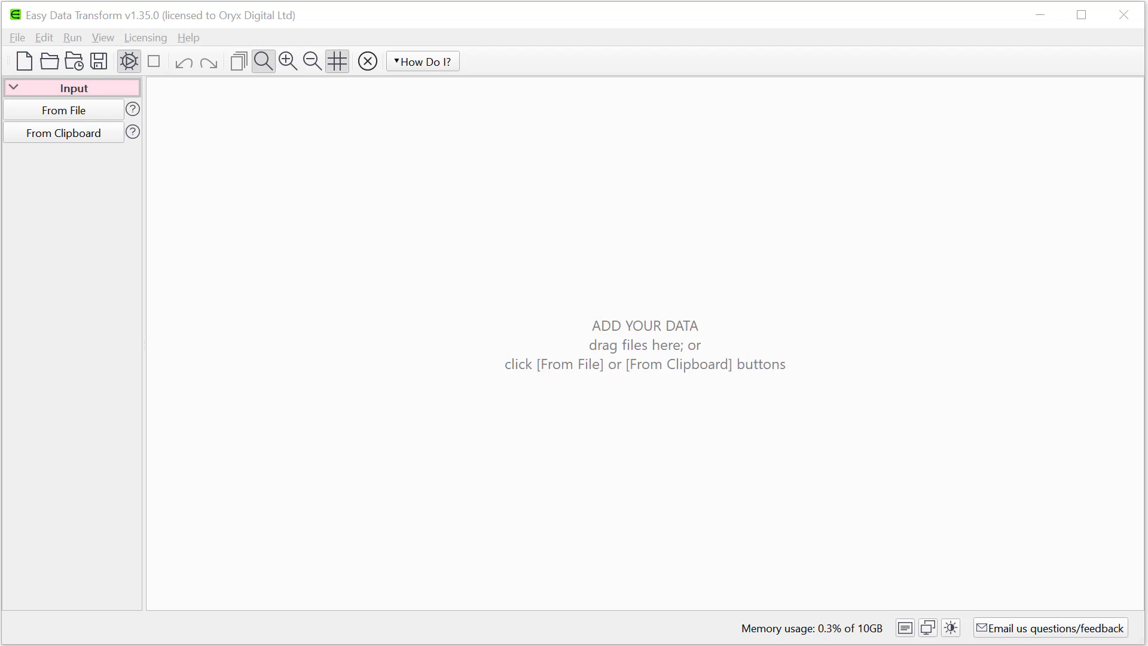
Step: Import height-and-weight.csv from the Desktop as an input and show only its data table
{"action": "left_click_drag", "start_coordinate": [333, 256], "coordinate": [346, 256]}
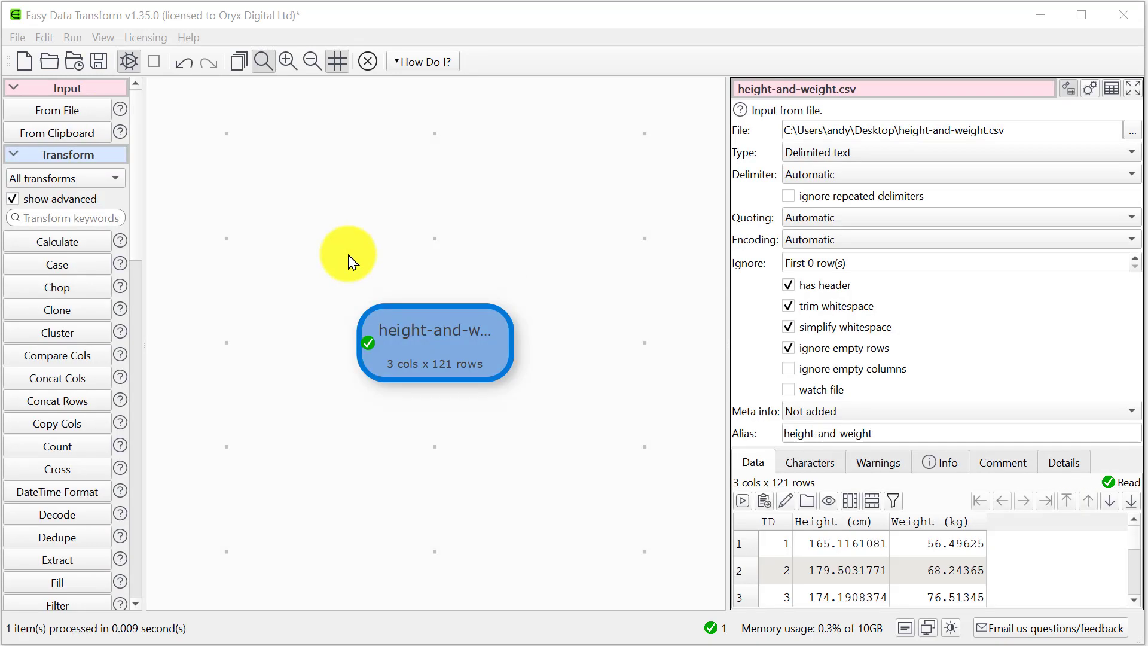
{"action": "left_click", "coordinate": [1111, 89]}
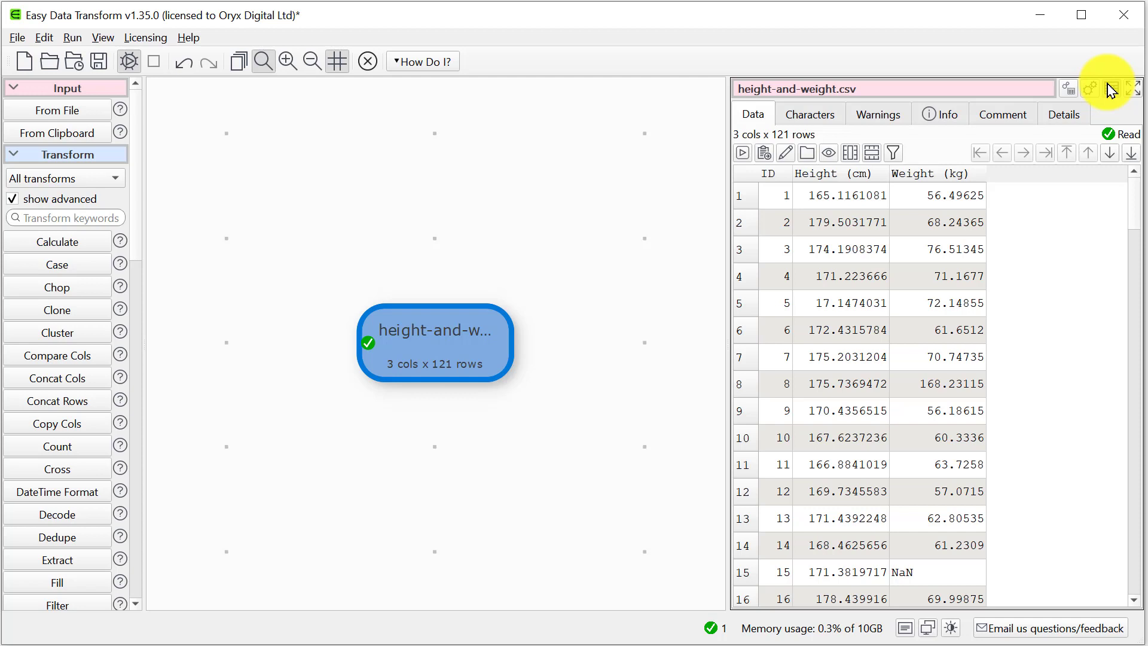
Step: Examine the value frequencies and metrics of the Height (cm) and Weight (kg) columns
{"action": "left_click", "coordinate": [849, 154]}
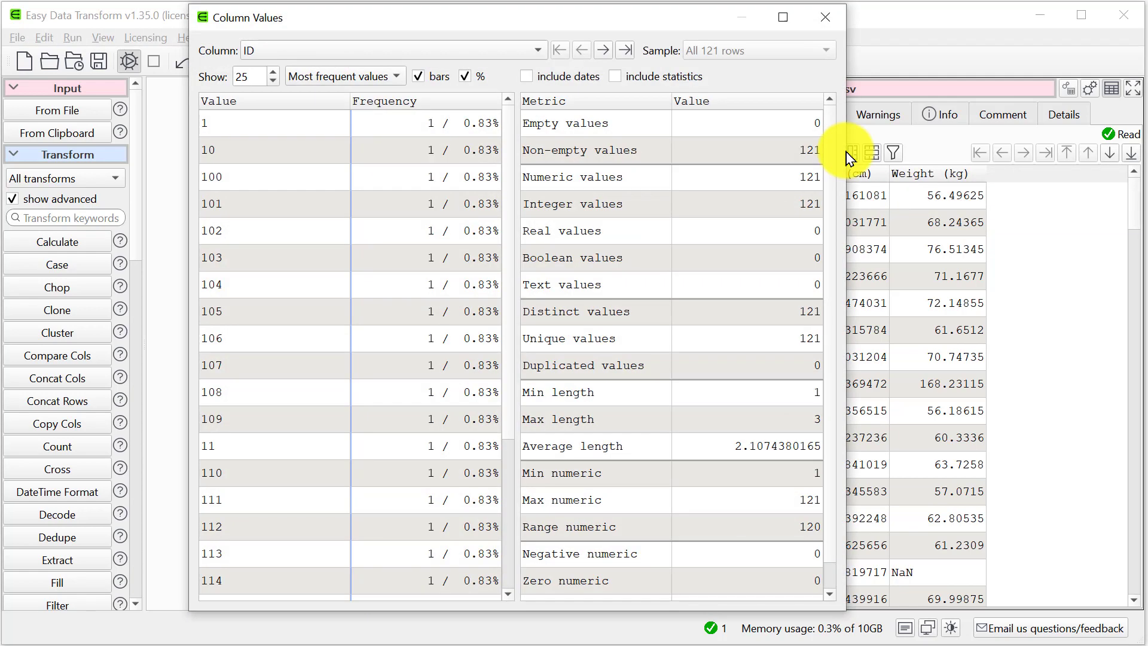
{"action": "left_click", "coordinate": [405, 50]}
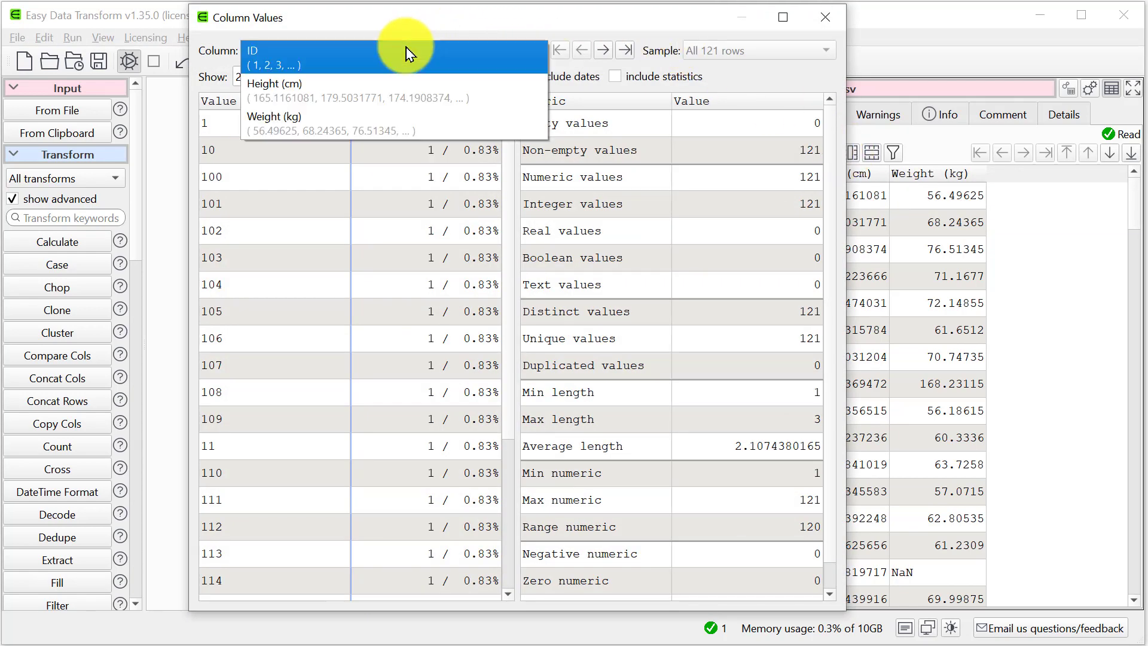
{"action": "left_click", "coordinate": [399, 87]}
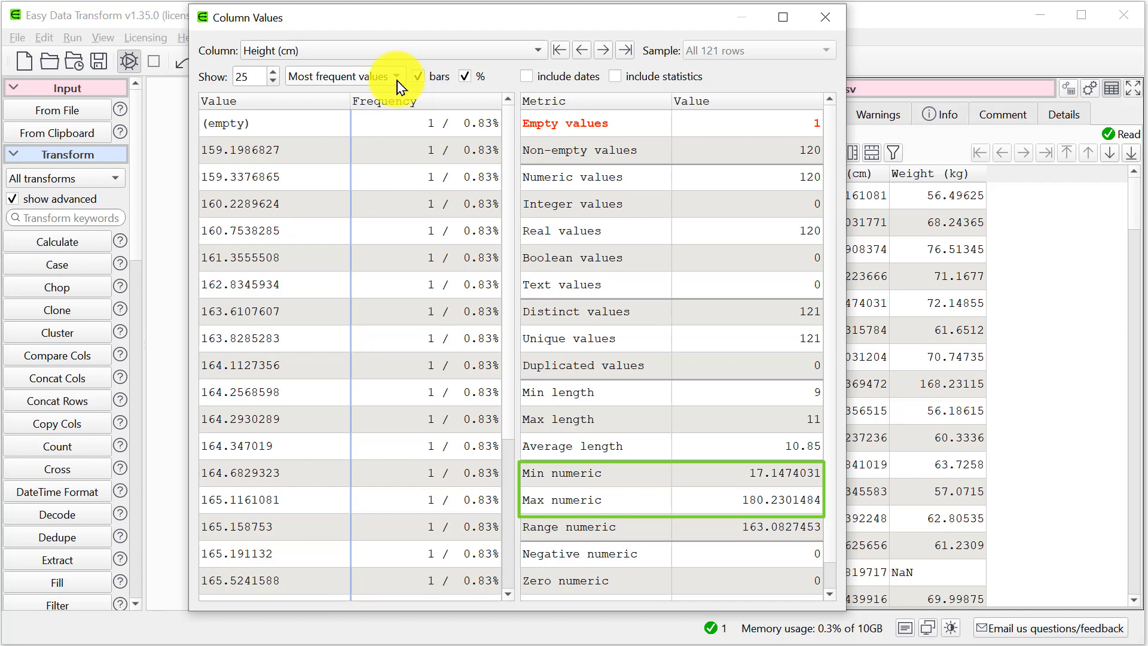
{"action": "left_click", "coordinate": [602, 51]}
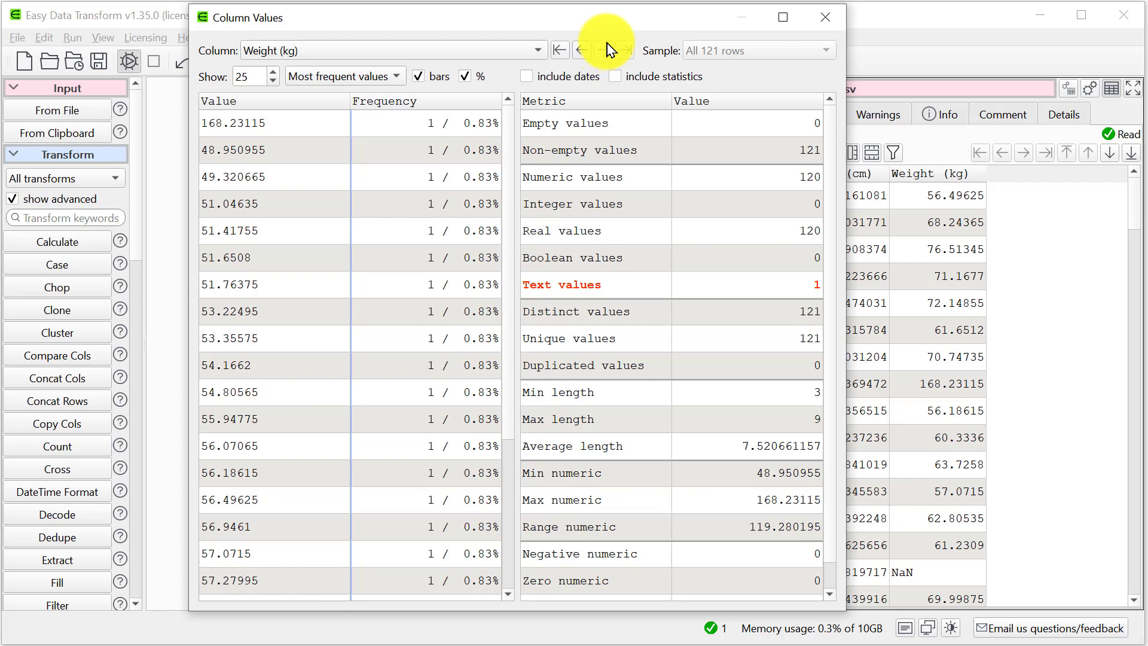
{"action": "left_click", "coordinate": [825, 18]}
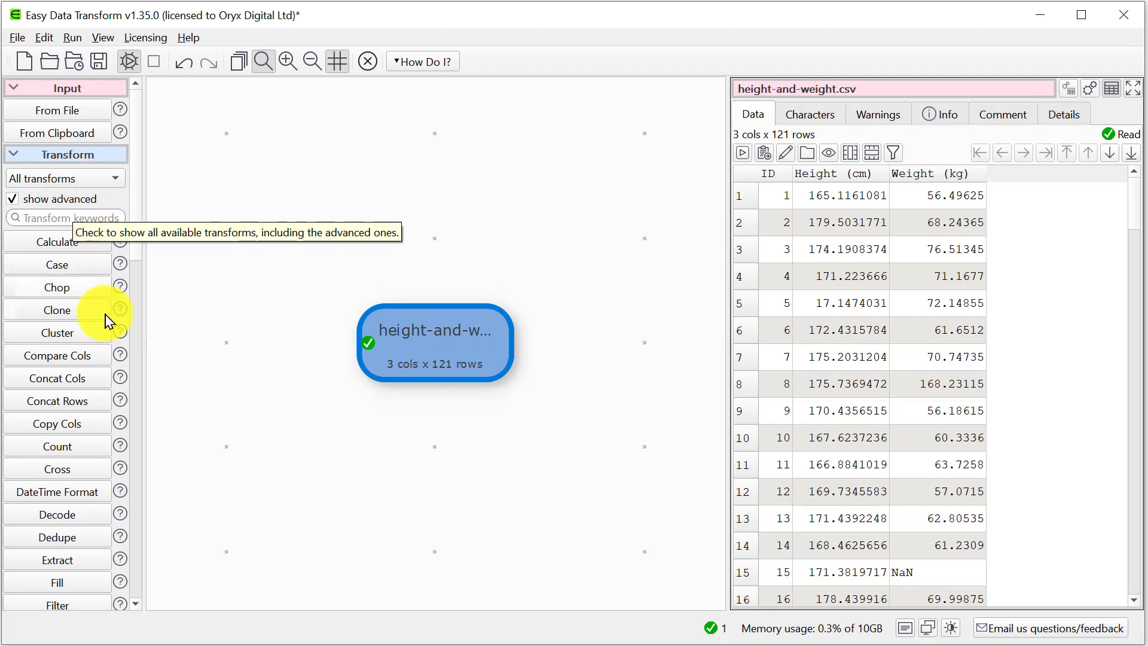
Step: Add an Outliers transform to the input for the Height (cm) column and include a score column
{"action": "scroll", "coordinate": [142, 429], "scroll_direction": "down", "scroll_amount": 5}
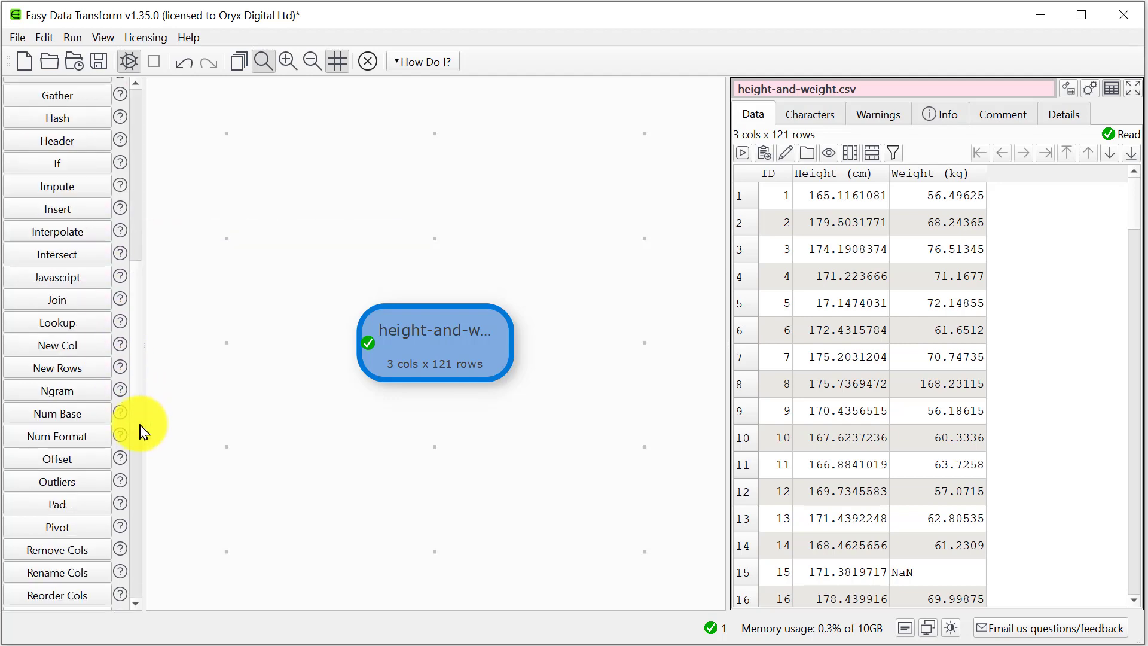
{"action": "left_click", "coordinate": [80, 489]}
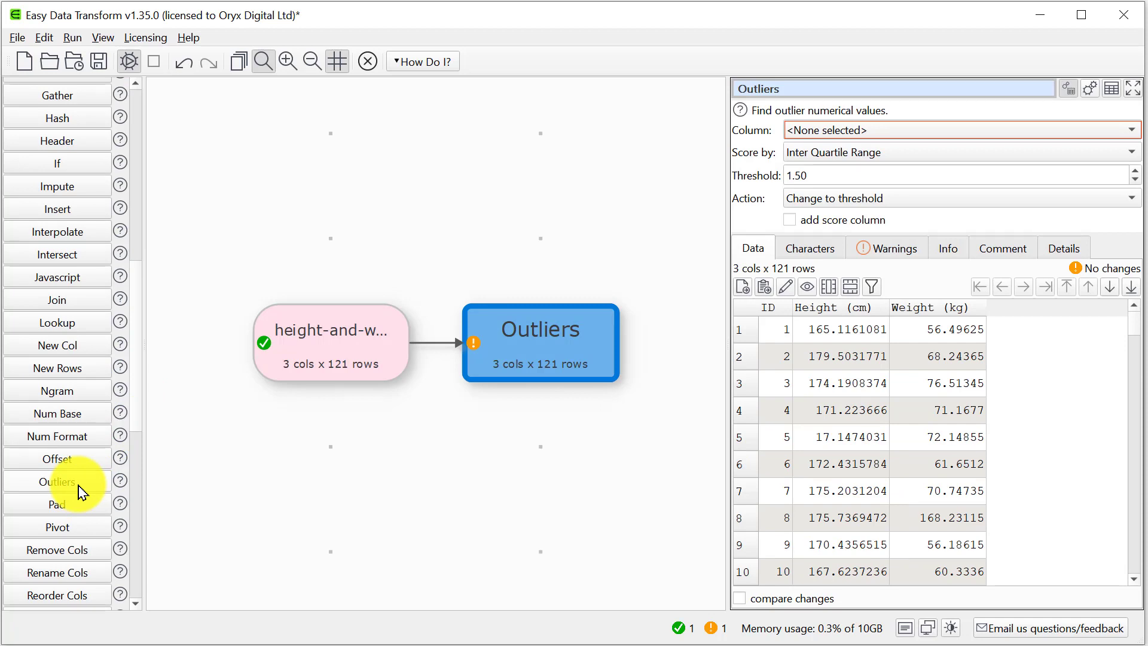
{"action": "left_click", "coordinate": [860, 135]}
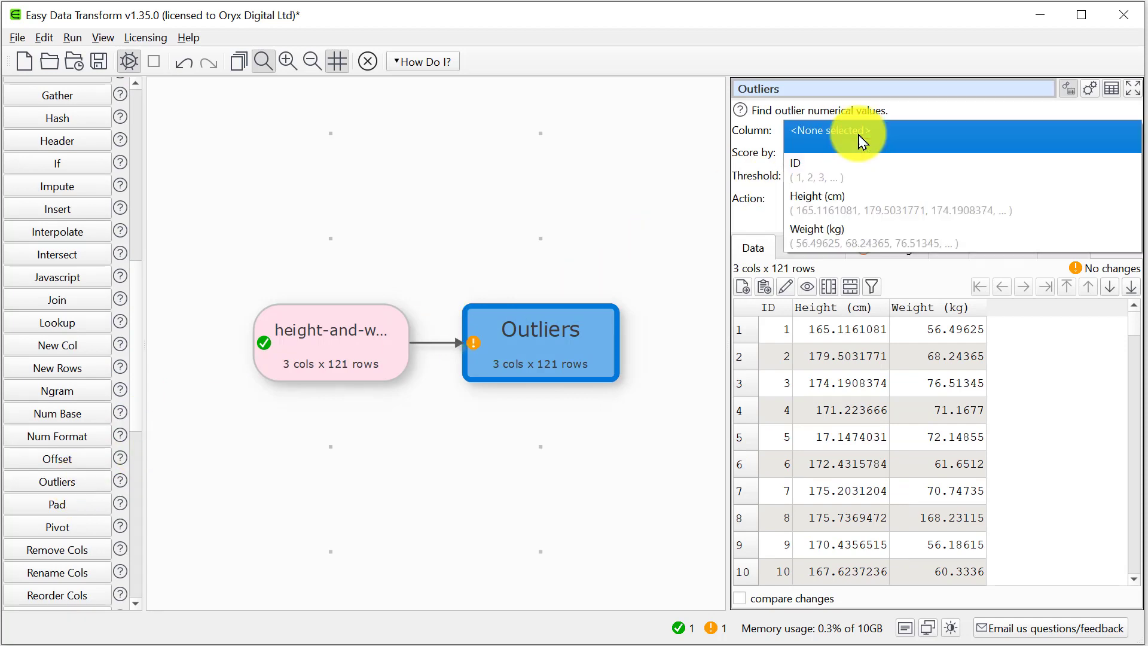
{"action": "left_click", "coordinate": [840, 199]}
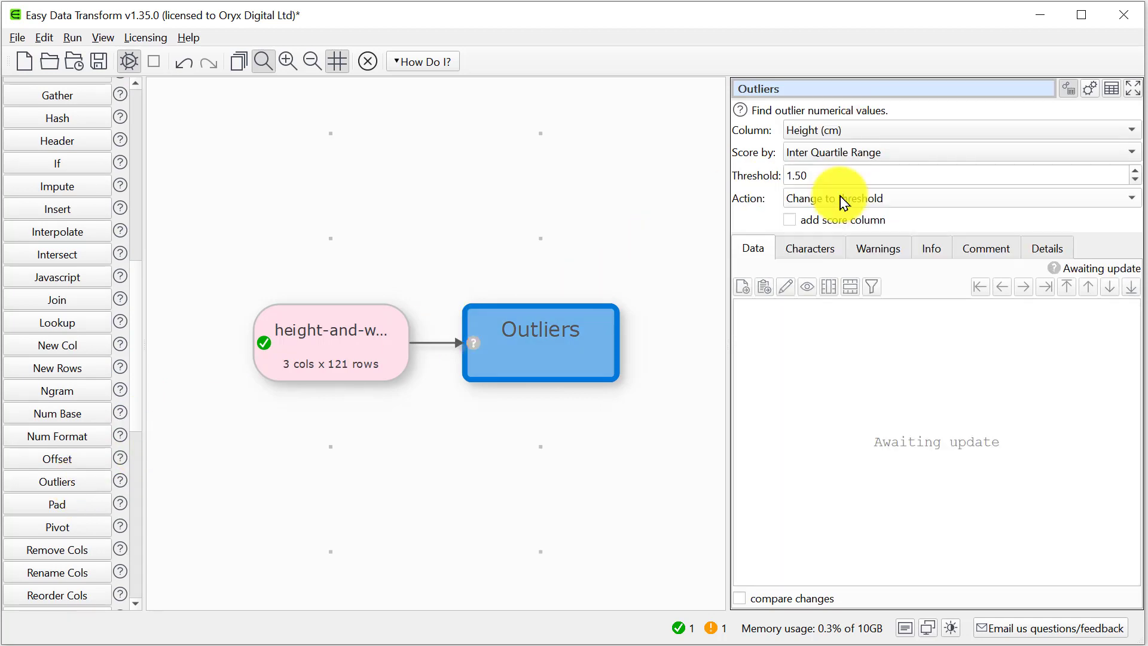
{"action": "left_click", "coordinate": [791, 222]}
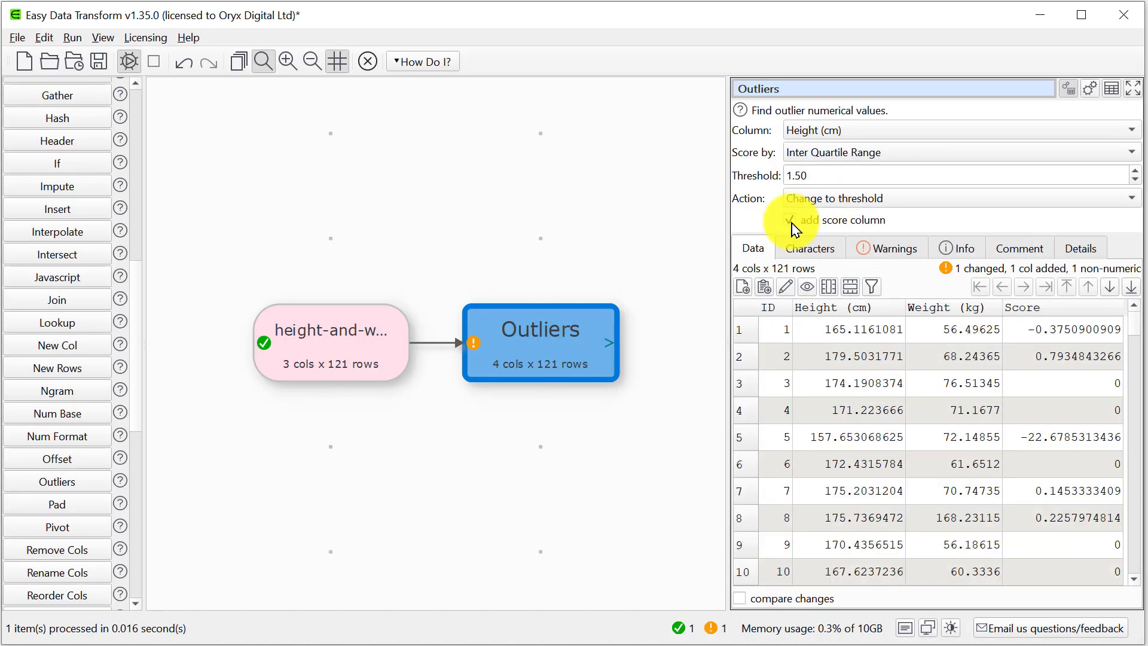
Step: Examine which height values the Outliers transform changes, along with its quartile information and warnings
{"action": "left_click", "coordinate": [1104, 339]}
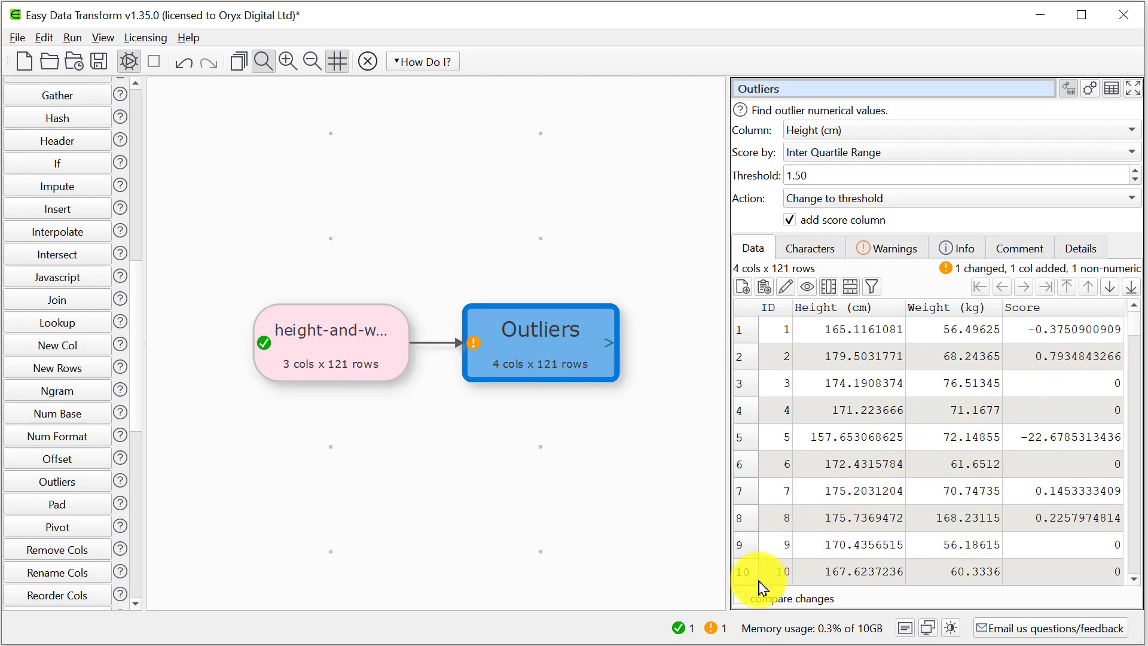
{"action": "left_click", "coordinate": [740, 598]}
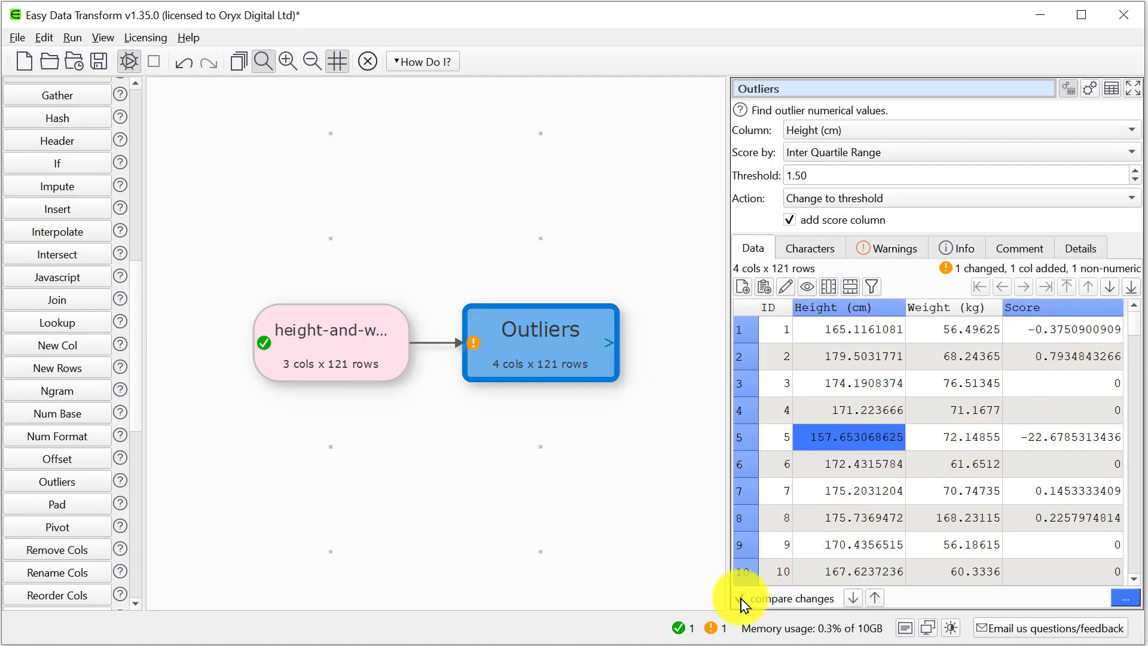
{"action": "mouse_move", "coordinate": [883, 442]}
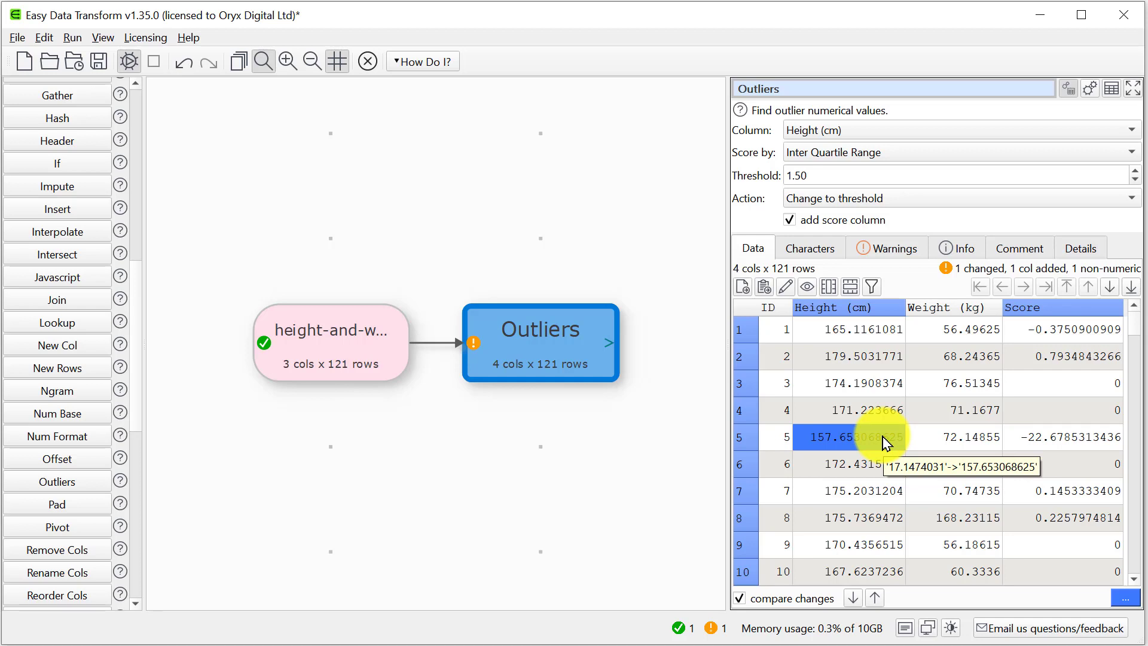
{"action": "left_click", "coordinate": [964, 259]}
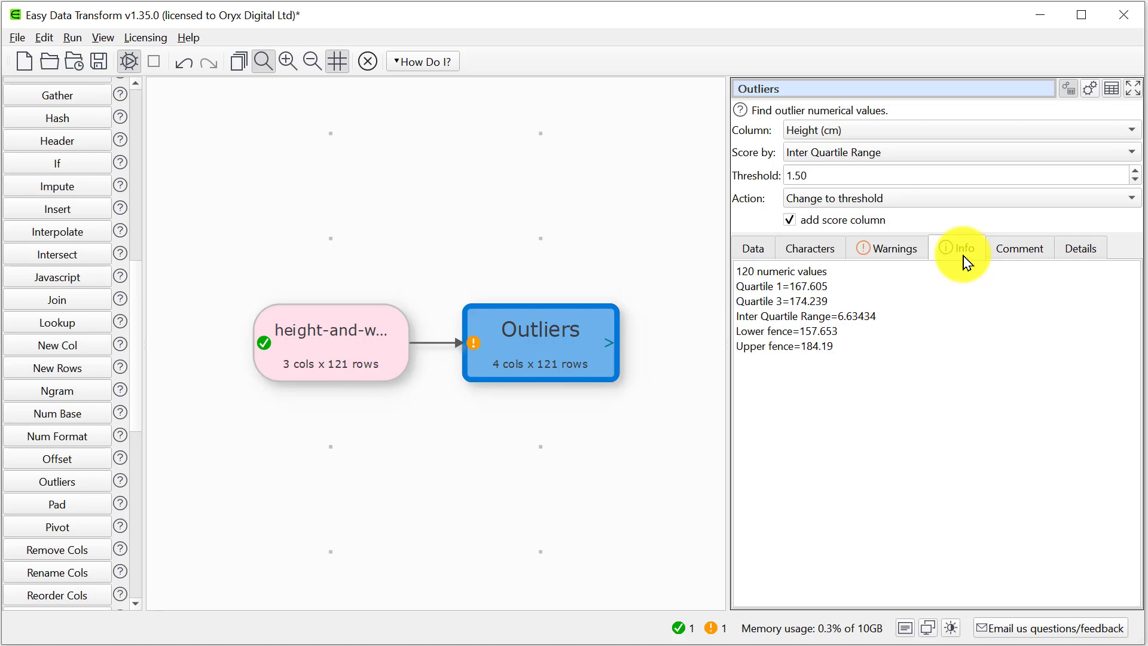
{"action": "left_click", "coordinate": [894, 257]}
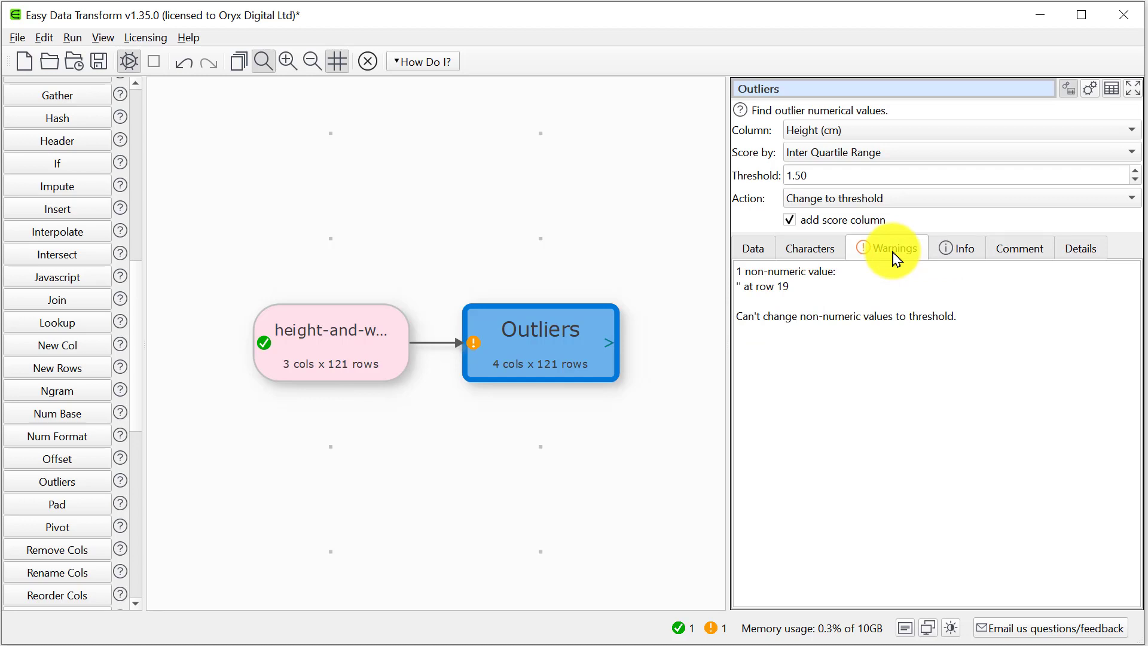
{"action": "left_click", "coordinate": [756, 250]}
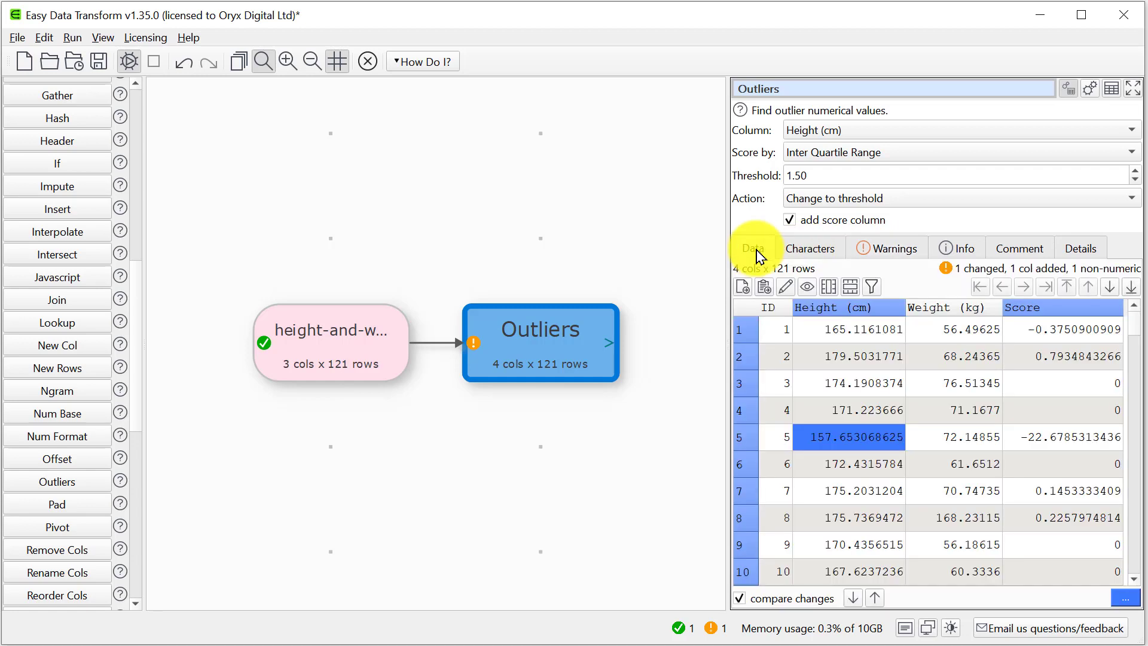
{"action": "left_click", "coordinate": [740, 599]}
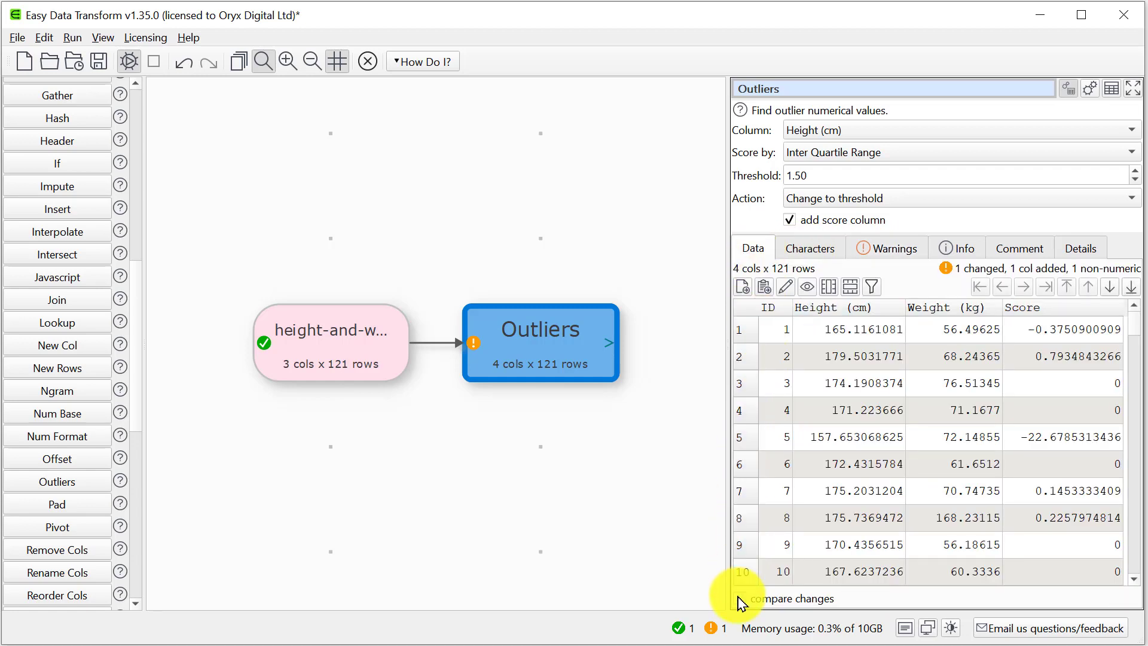
Step: Set the Outliers transform to keep outlier rows and score by Standard Deviation
{"action": "left_click", "coordinate": [818, 210]}
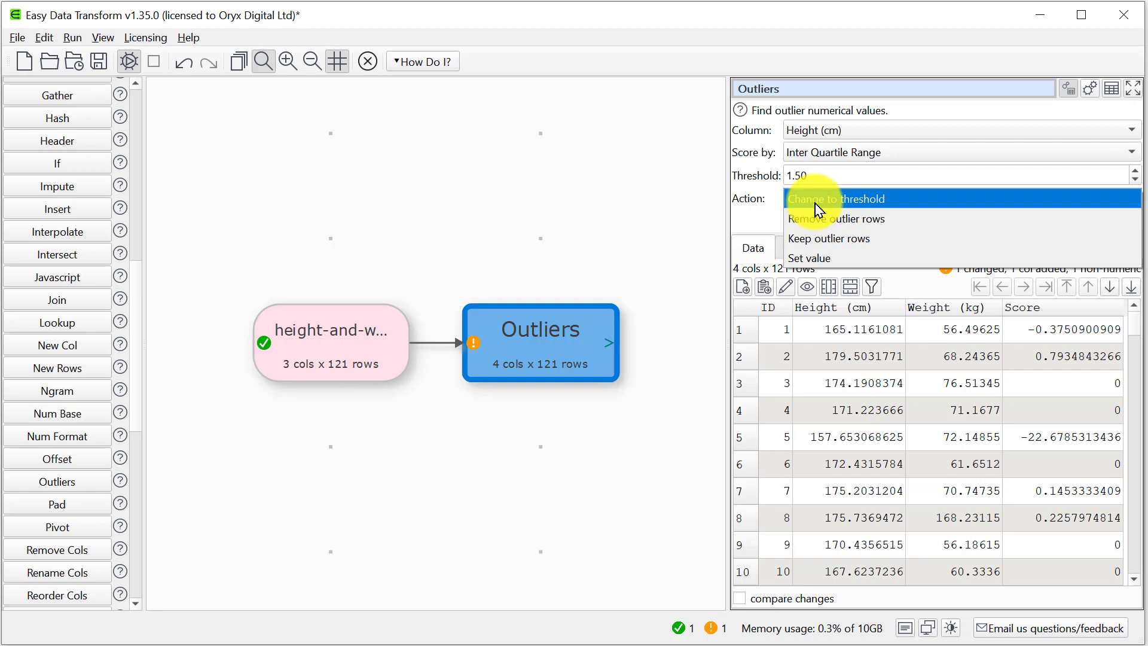
{"action": "left_click", "coordinate": [820, 239]}
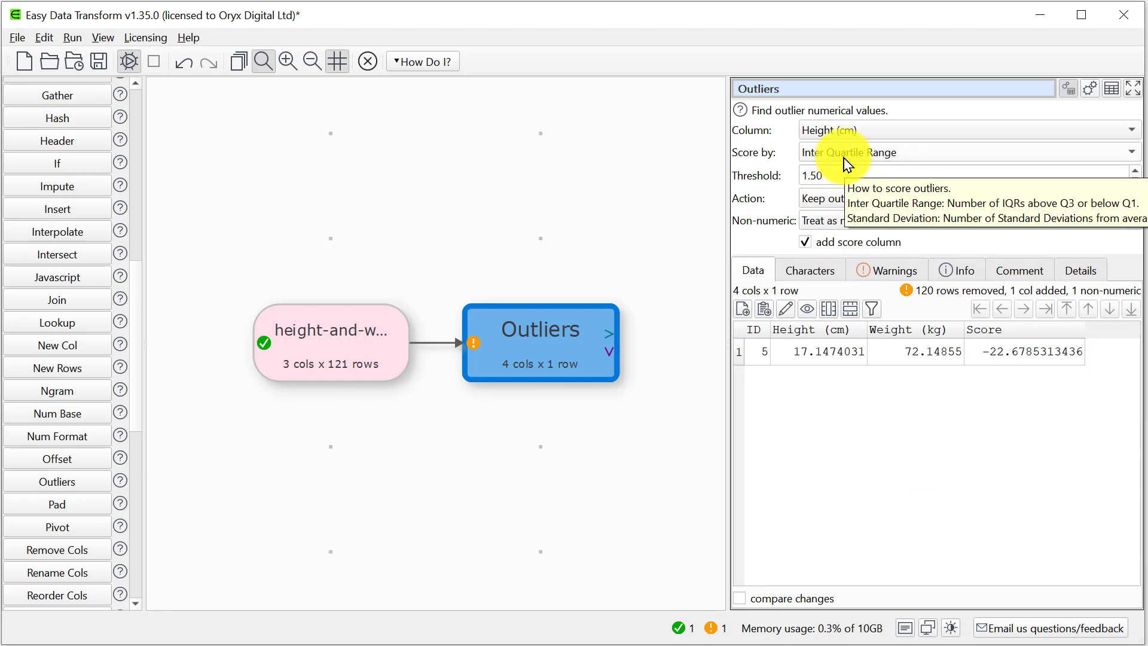
{"action": "left_click", "coordinate": [844, 164]}
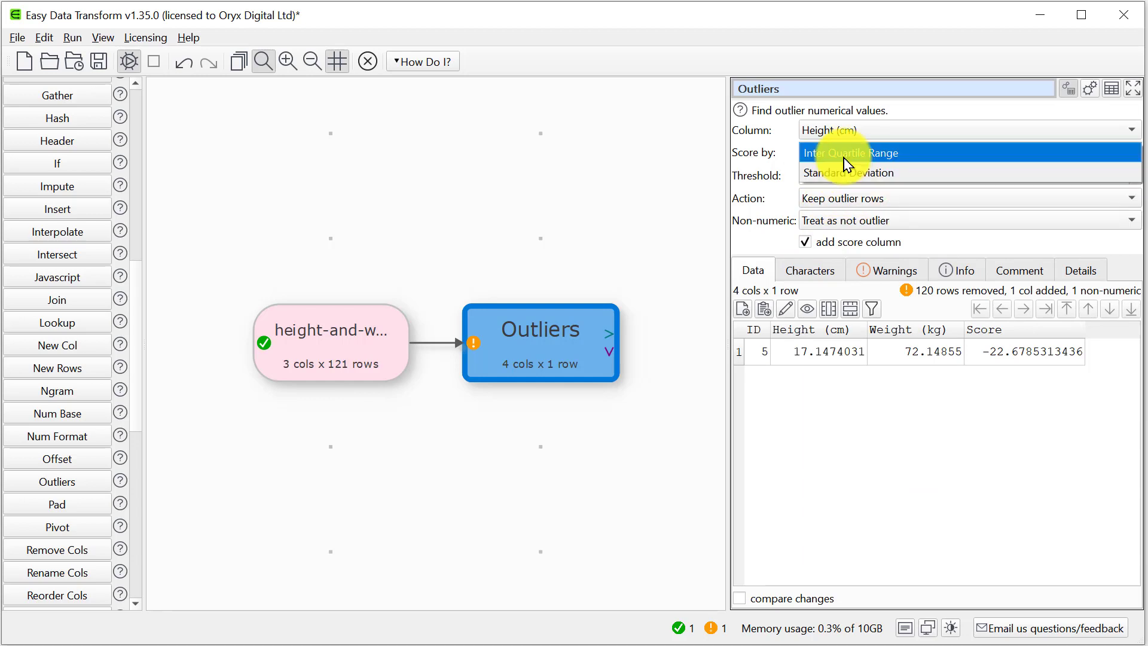
{"action": "left_click", "coordinate": [851, 176]}
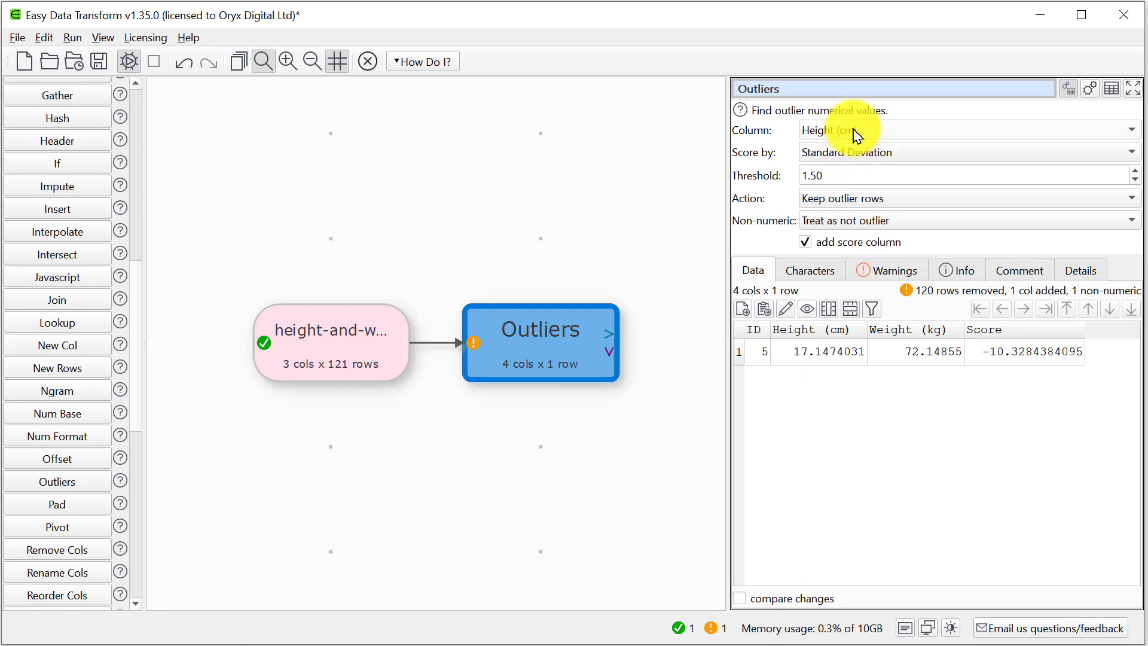
Step: Check the outliers in the Weight (kg) column, and return the transform to Height (cm)
{"action": "left_click", "coordinate": [852, 132]}
{"action": "left_click", "coordinate": [854, 166]}
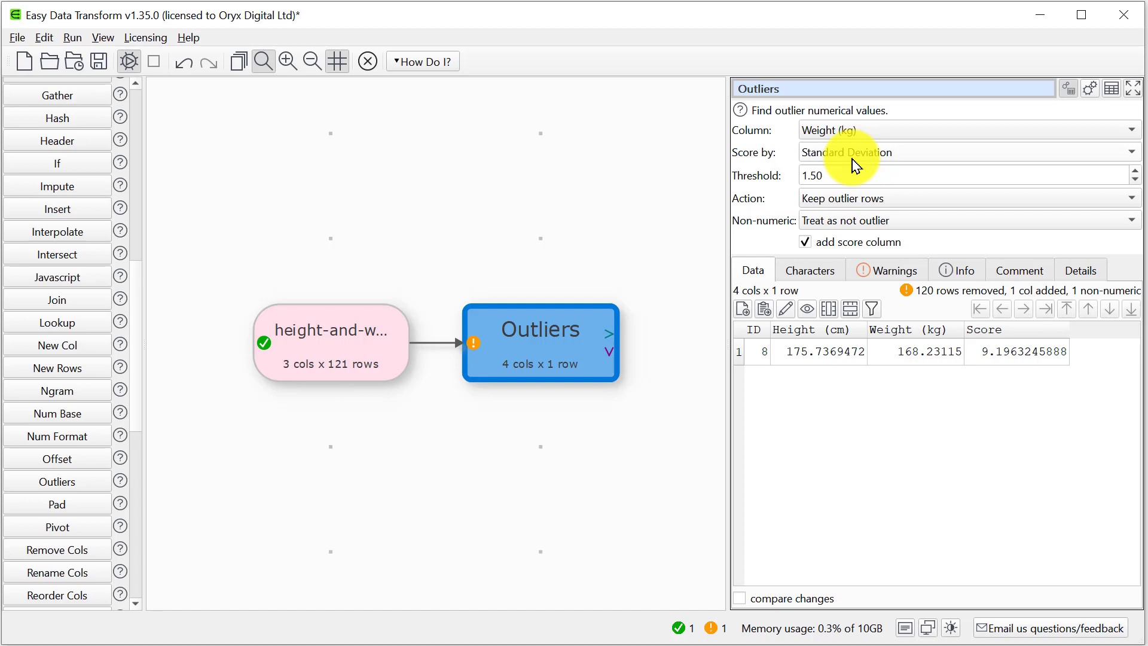
{"action": "left_click", "coordinate": [856, 135]}
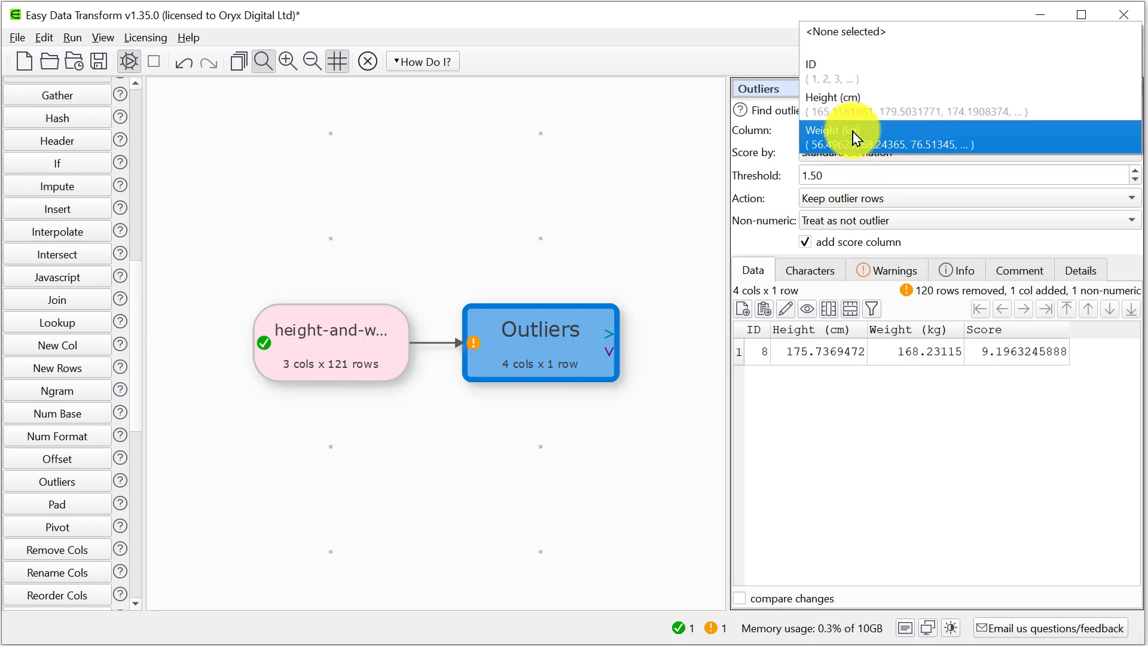
{"action": "left_click", "coordinate": [856, 113]}
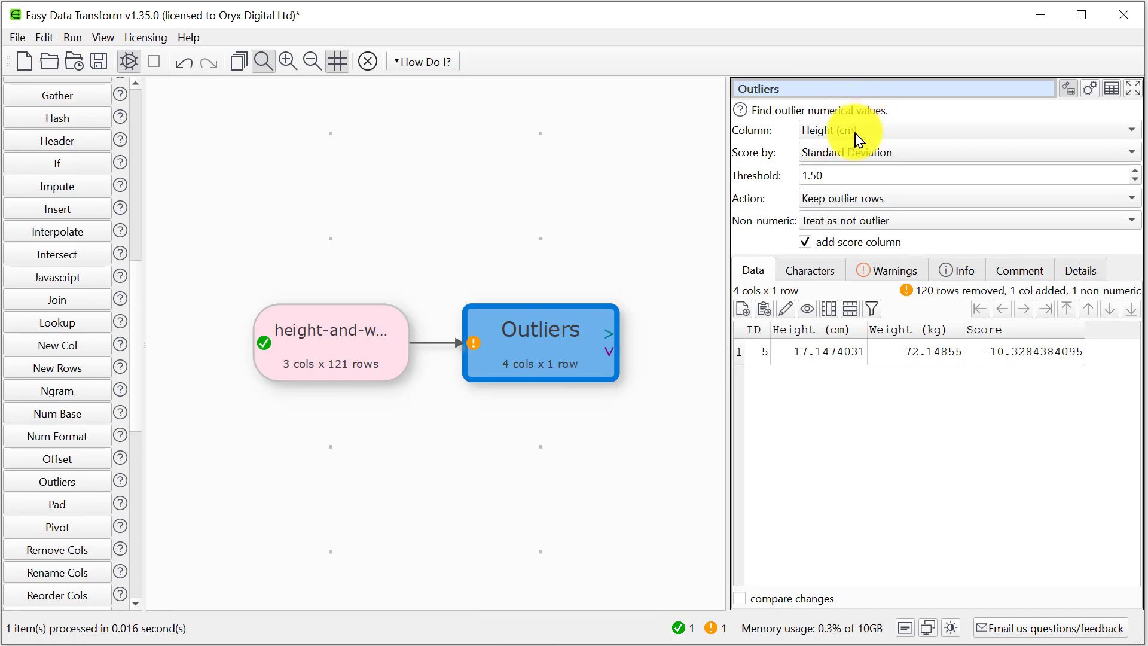
Step: Set the height Outliers transform's action to Remove outlier rows
{"action": "left_click", "coordinate": [852, 199]}
{"action": "left_click", "coordinate": [853, 182]}
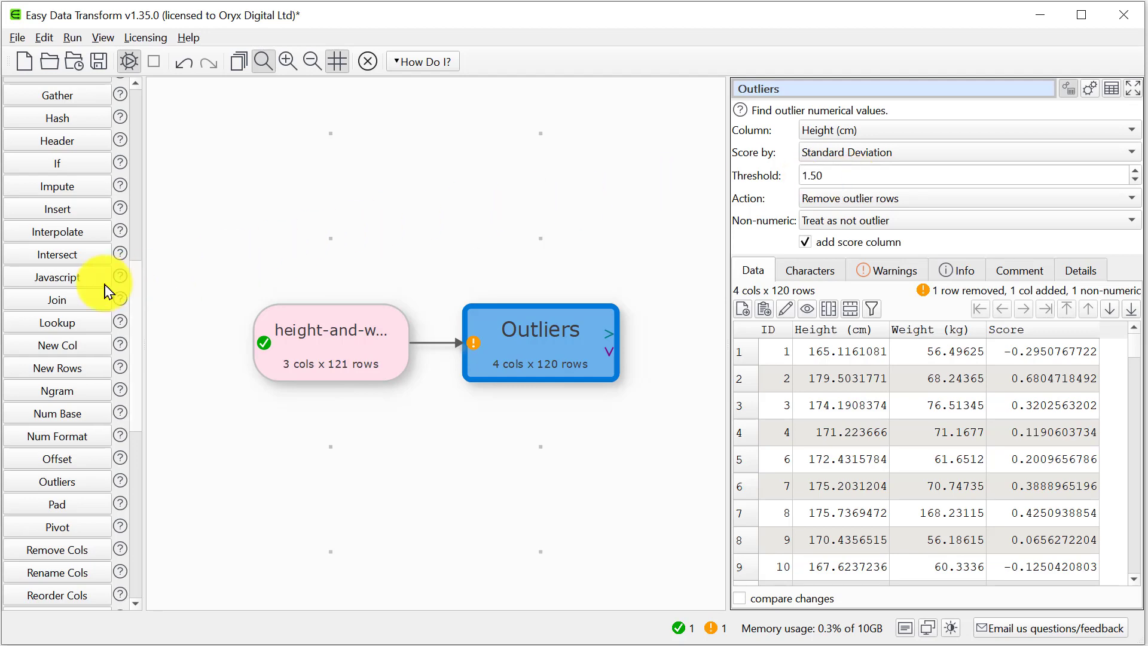
Step: Add a Javascript transform for column BMI that evaluates "var h = $(Height (cm))/100; var m = $(Weight (kg)); return bmi = m/(h*h);"
{"action": "left_click", "coordinate": [89, 285]}
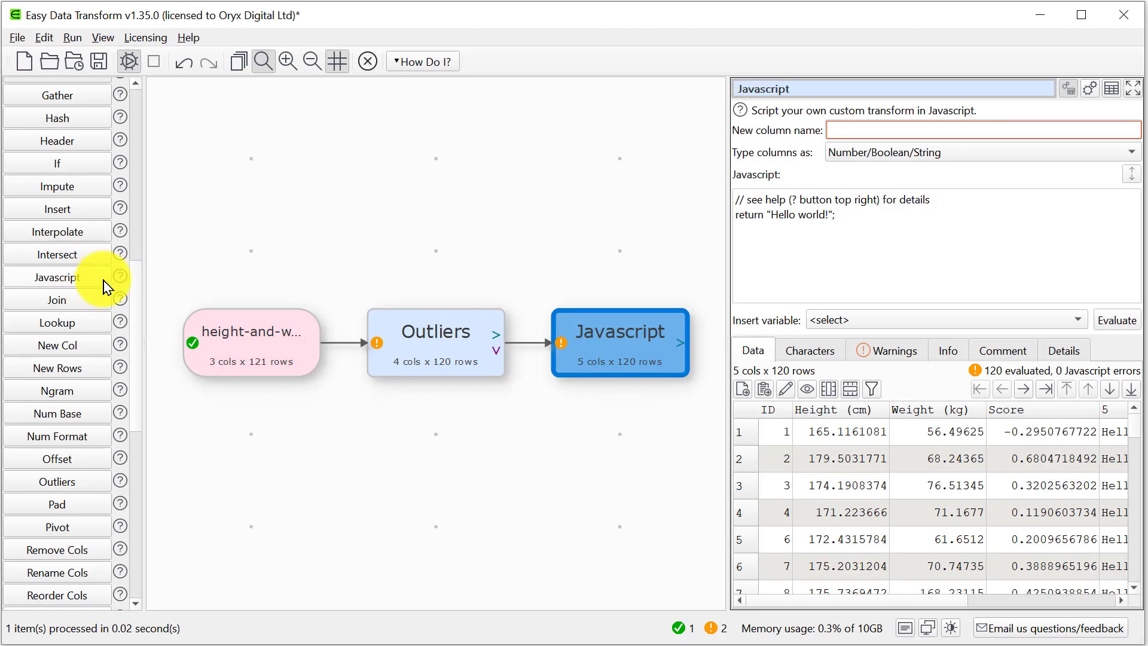
{"action": "left_click", "coordinate": [858, 124]}
{"action": "type", "text": "BMI"}
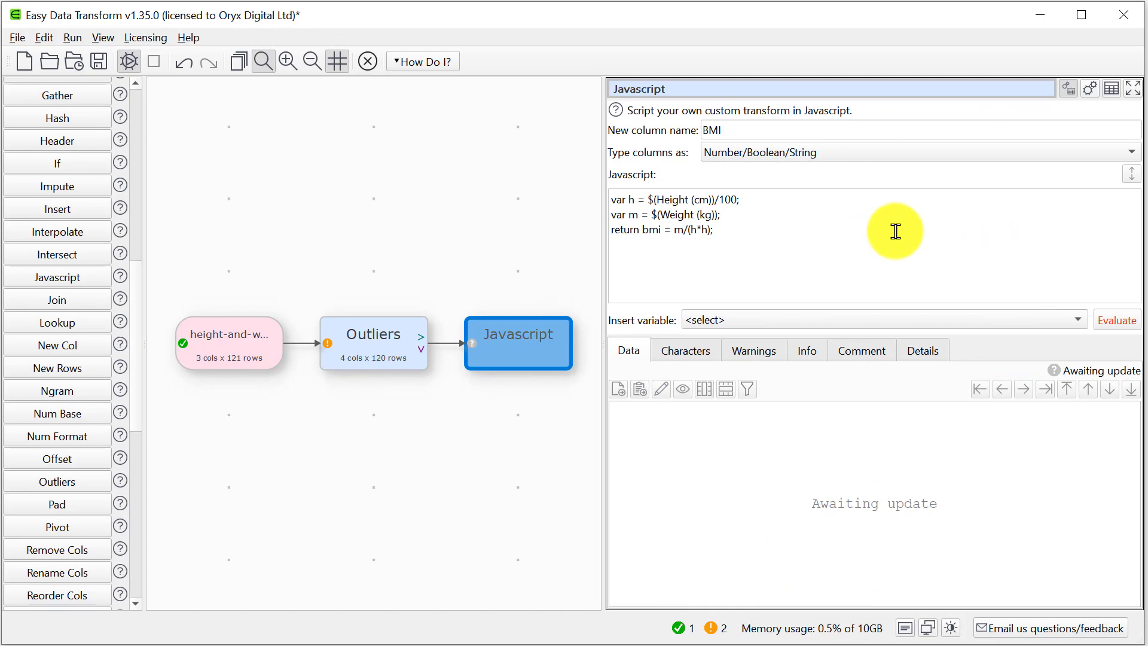
{"action": "left_click", "coordinate": [1108, 323]}
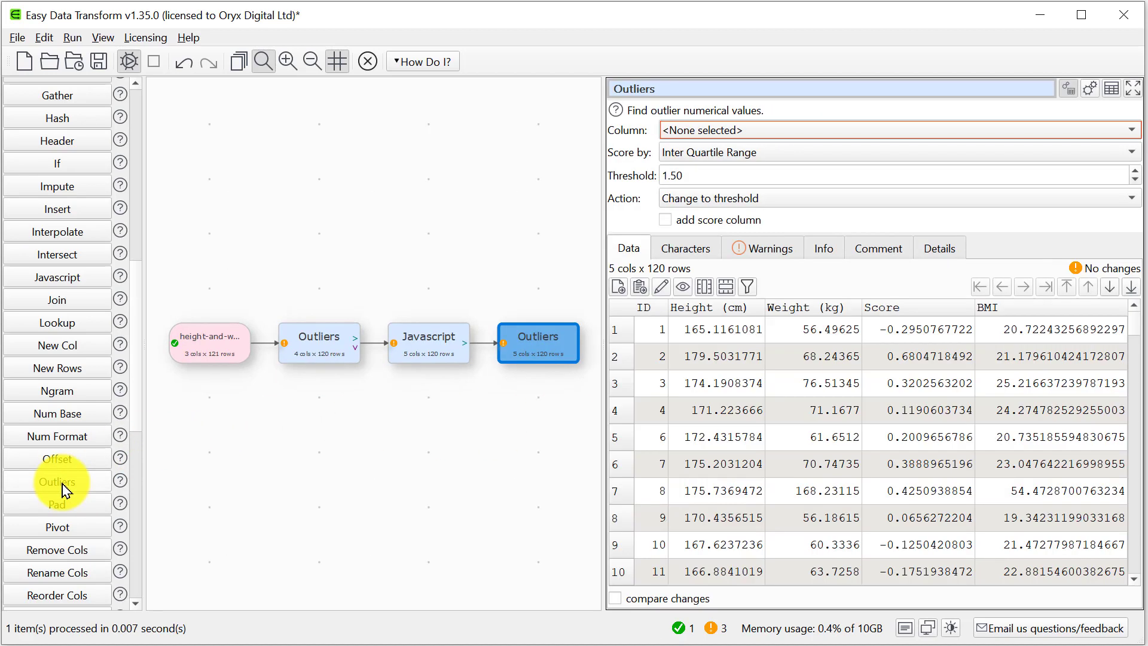
Step: Apply the second Outliers transform, after the Javascript step, to the BMI column and keep only outlier rows
{"action": "left_click", "coordinate": [712, 129]}
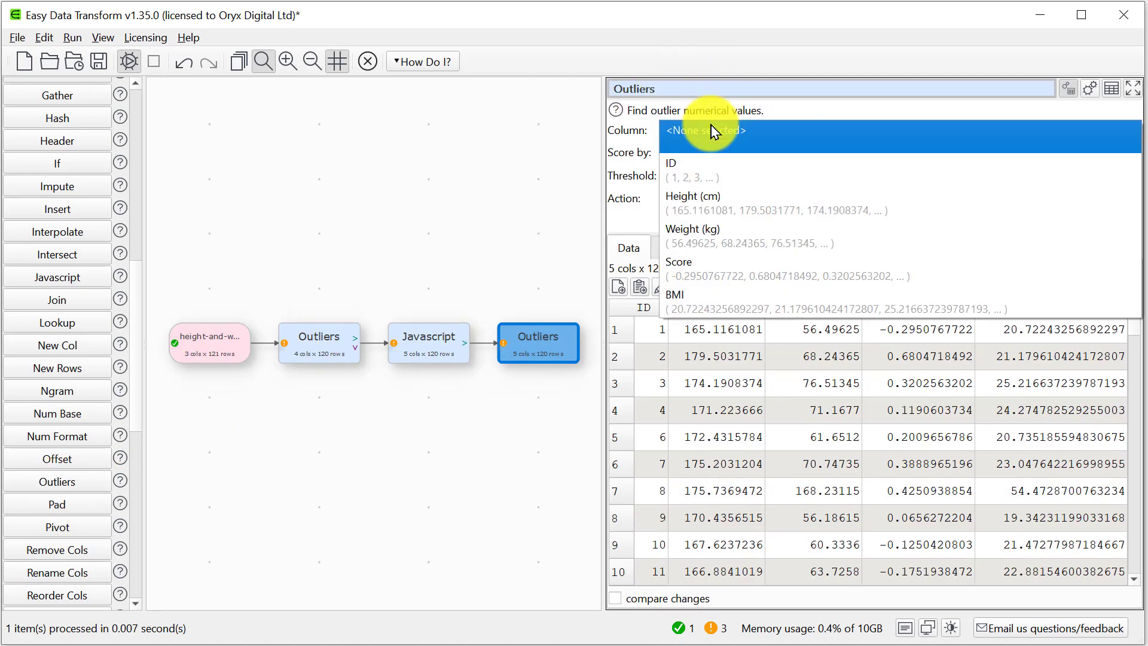
{"action": "left_click", "coordinate": [717, 304]}
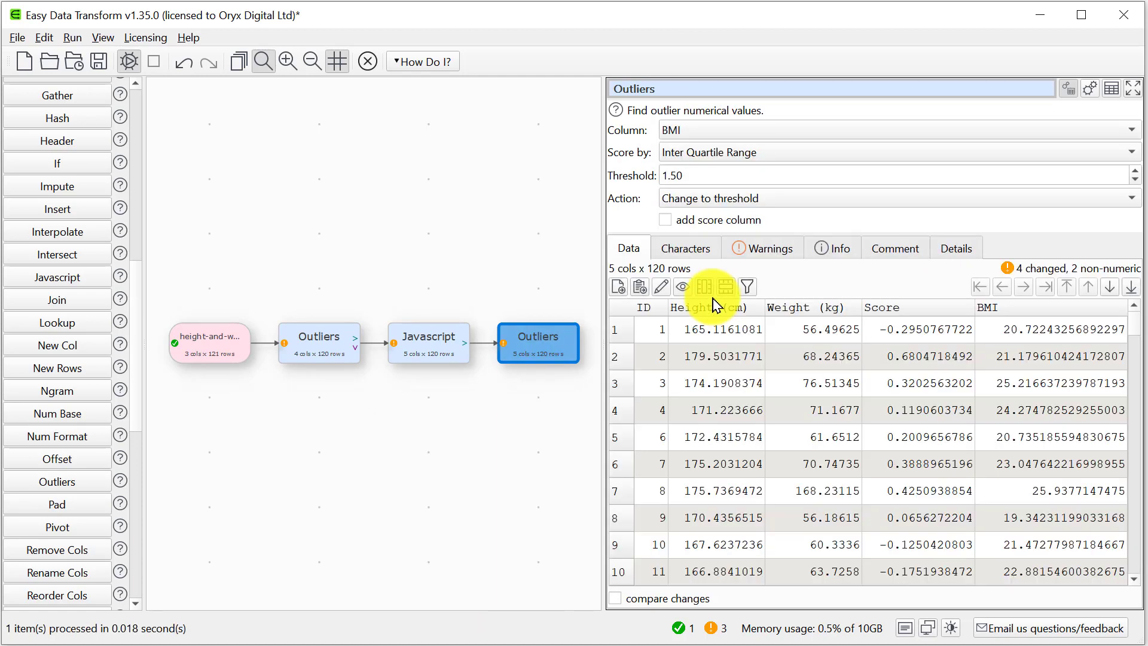
{"action": "left_click", "coordinate": [743, 199]}
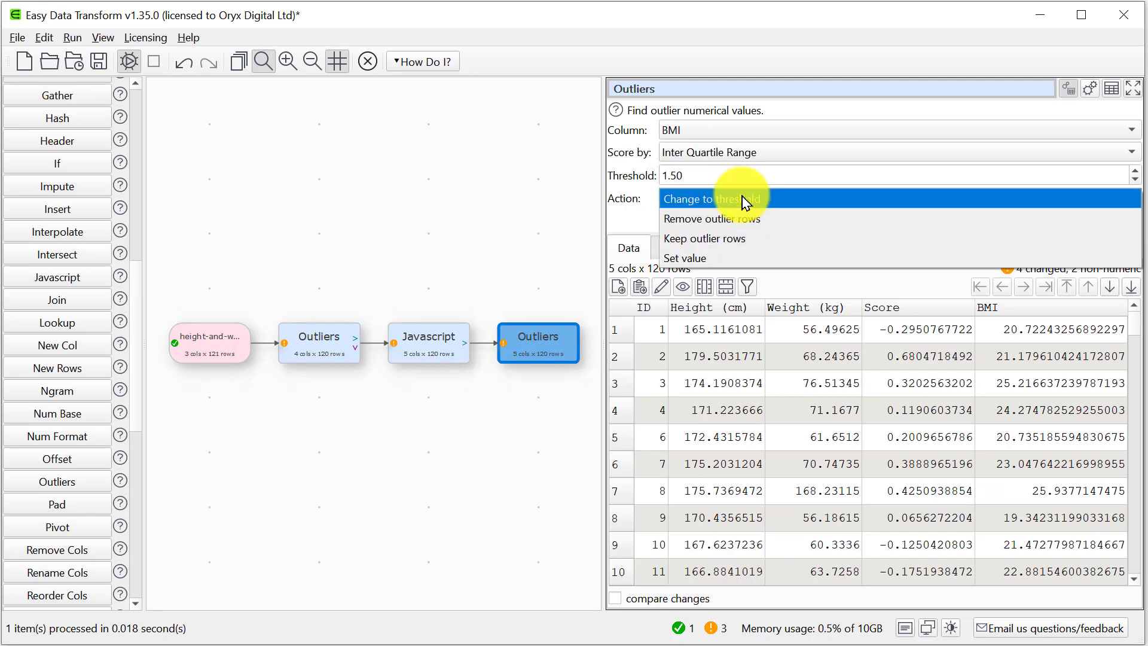
{"action": "left_click", "coordinate": [744, 238]}
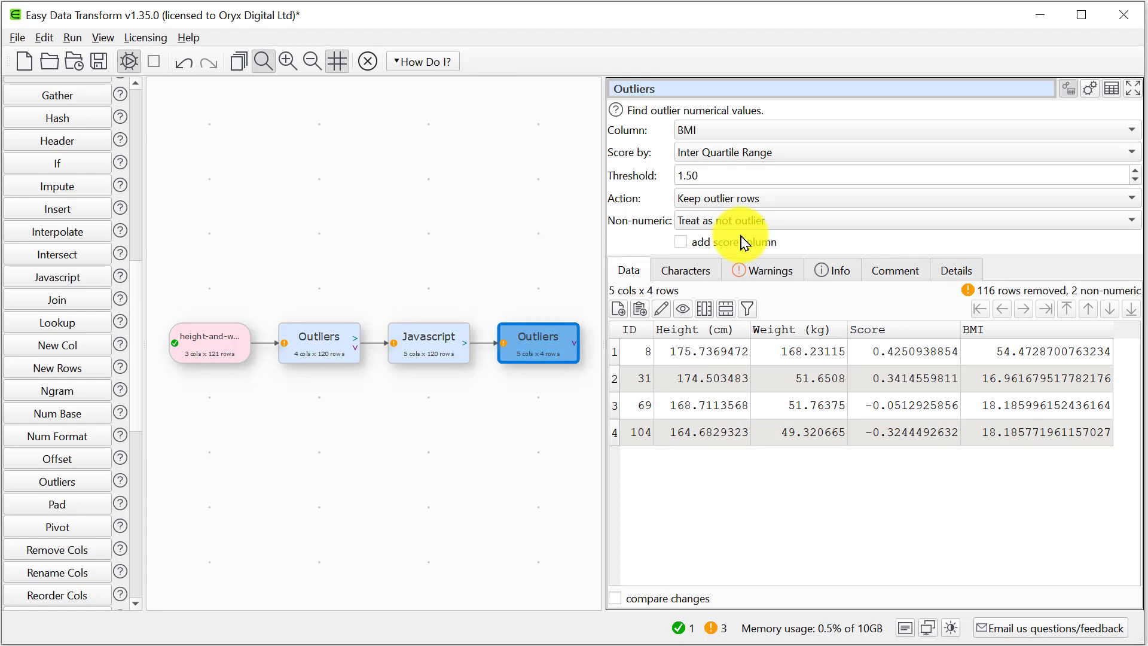
Step: Raise the BMI outlier threshold to 2.00 and set the action to Remove outlier rows
{"action": "left_click_drag", "start_coordinate": [737, 174], "coordinate": [657, 174]}
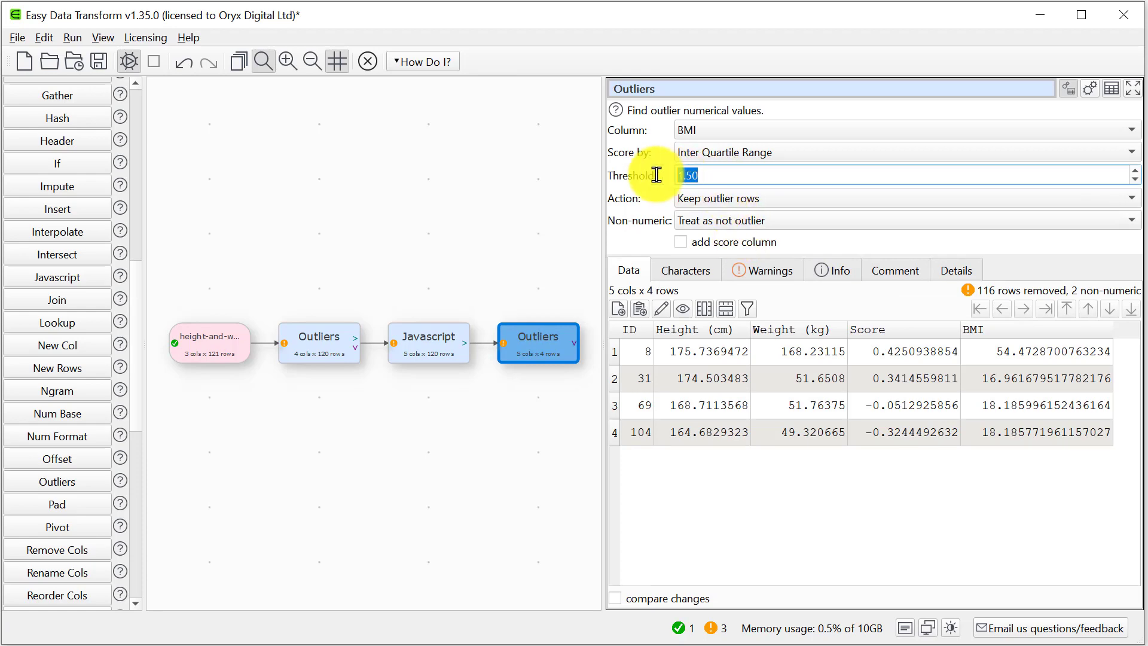
{"action": "type", "text": "2"}
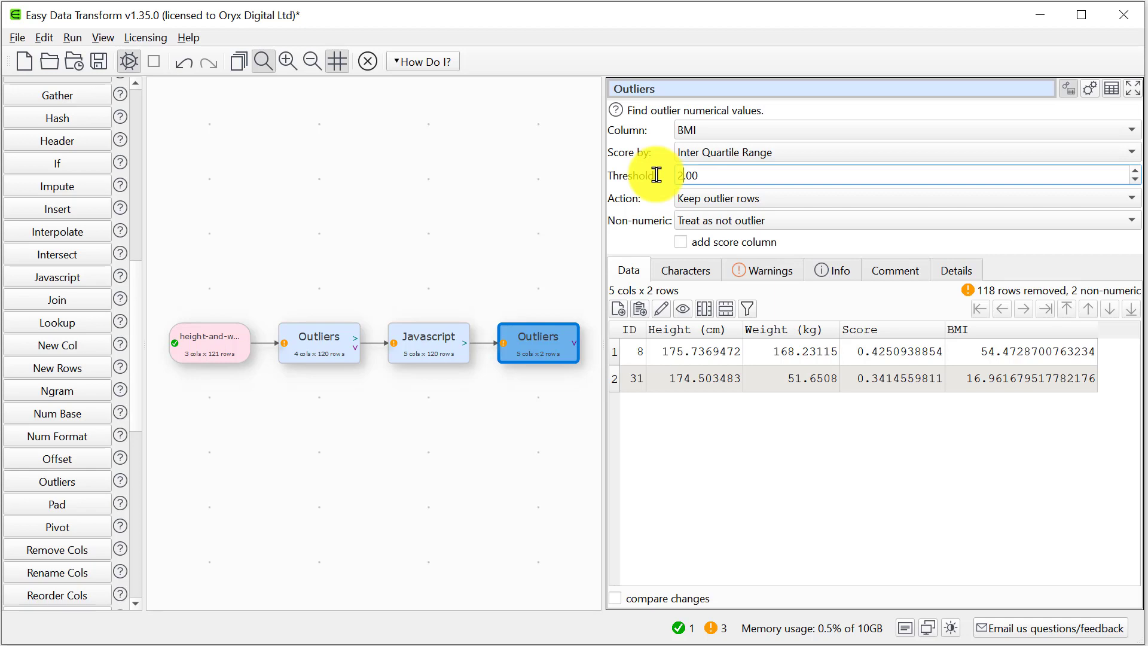
{"action": "left_click", "coordinate": [702, 199]}
{"action": "left_click", "coordinate": [707, 183]}
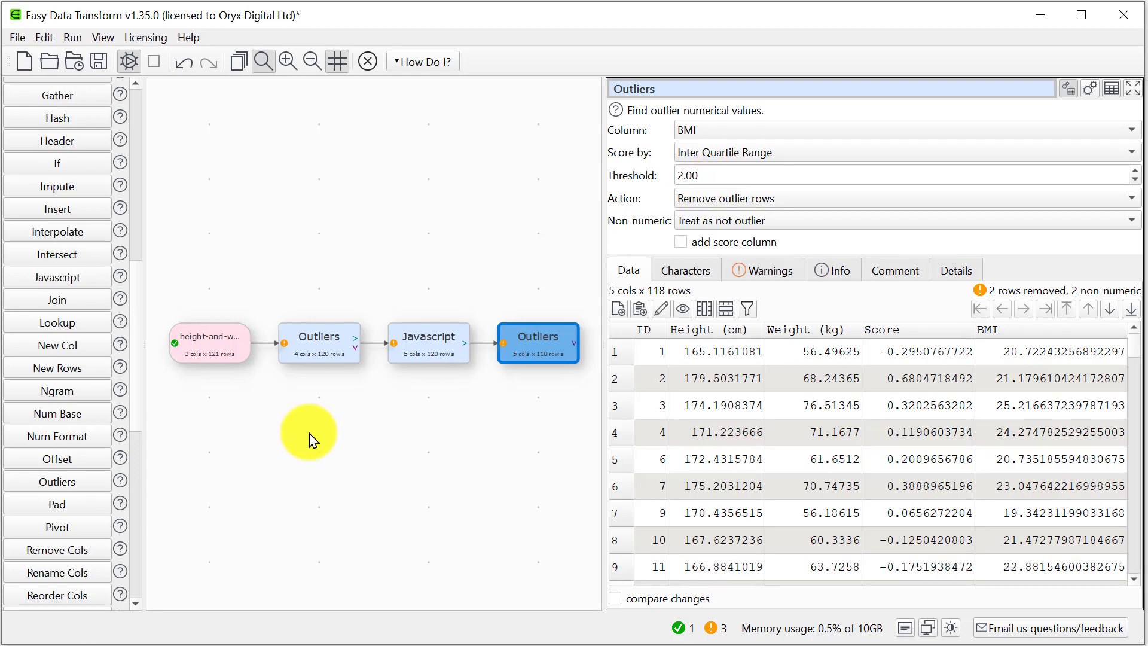
Step: Output the cleaned data to a delimited text file named output1.csv on the Desktop
{"action": "left_click", "coordinate": [136, 592]}
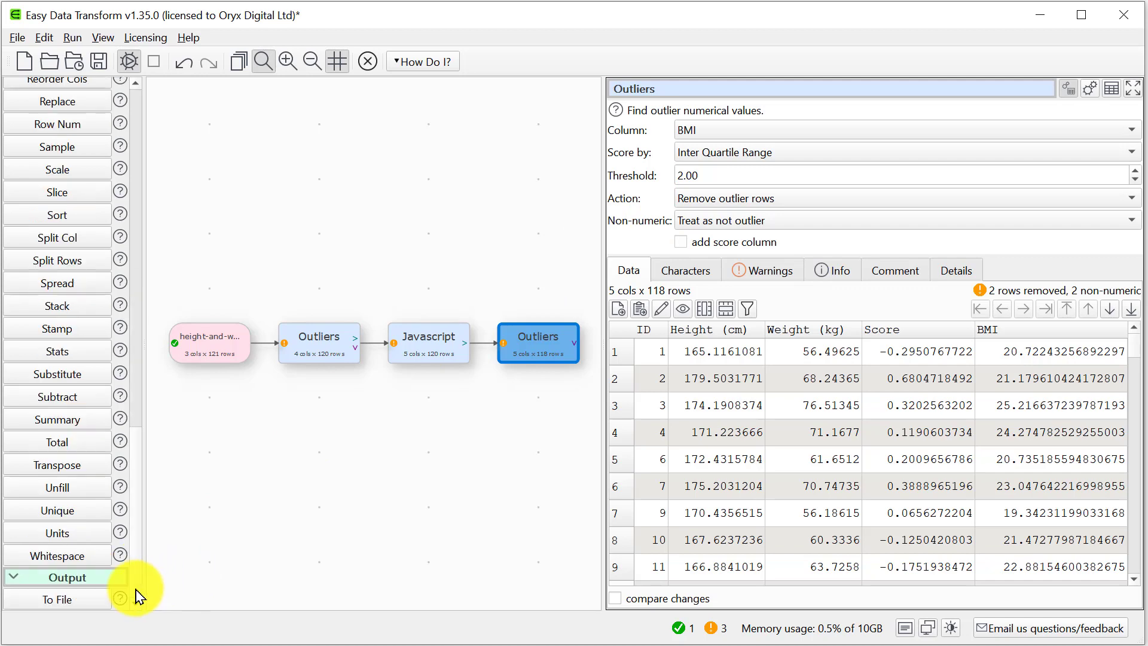
{"action": "left_click", "coordinate": [89, 600]}
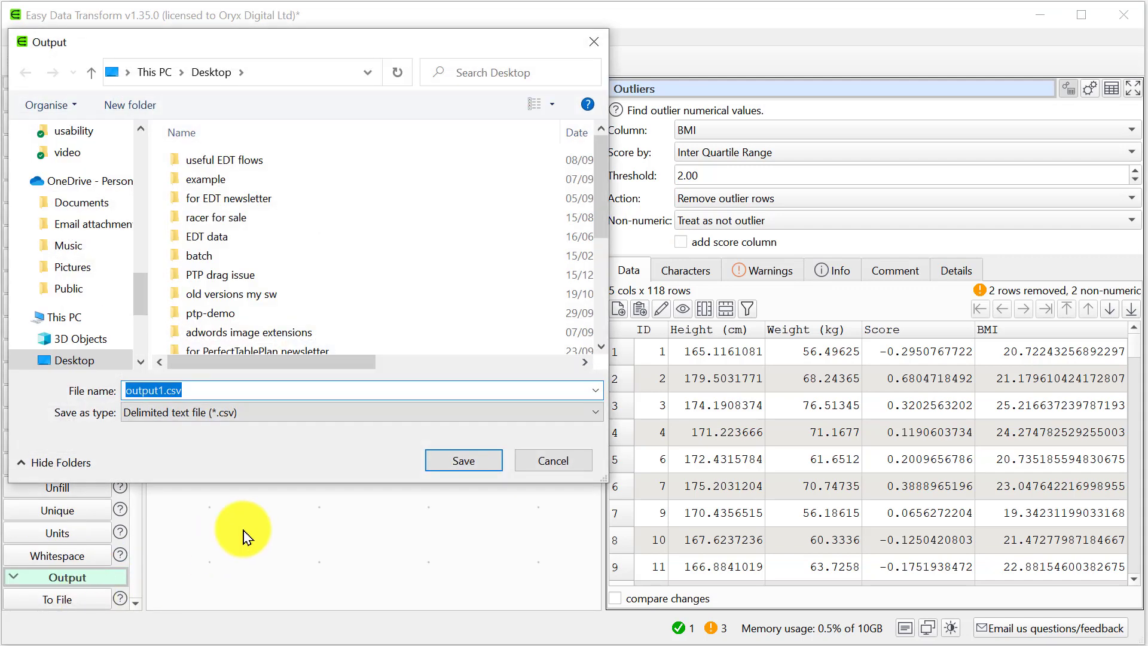
{"action": "left_click", "coordinate": [462, 461]}
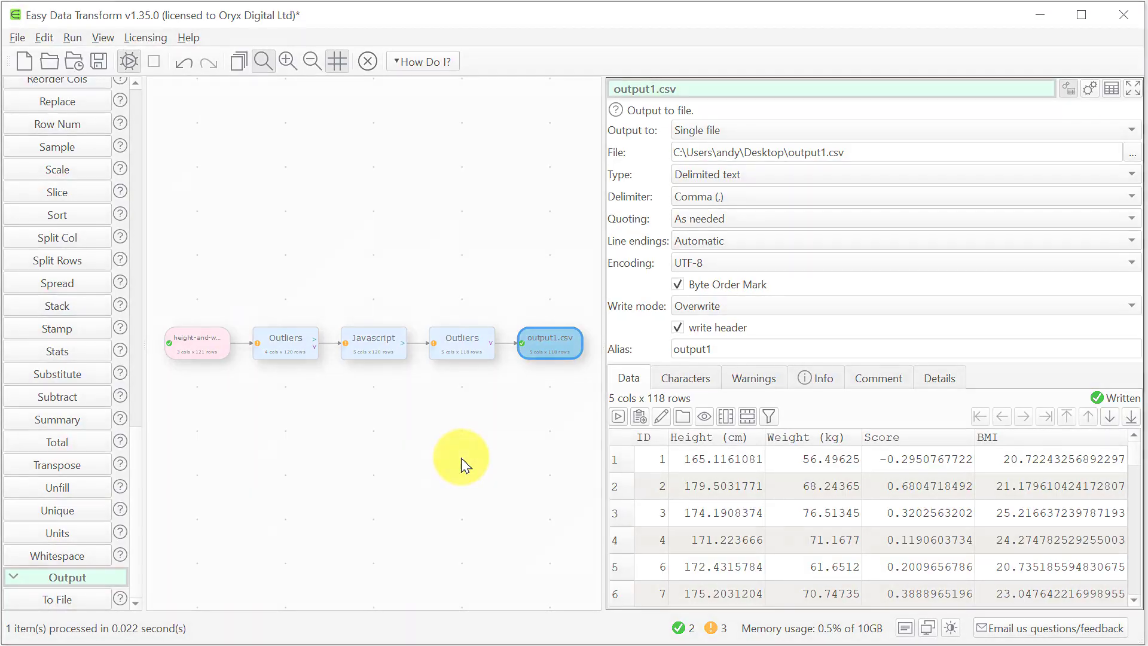